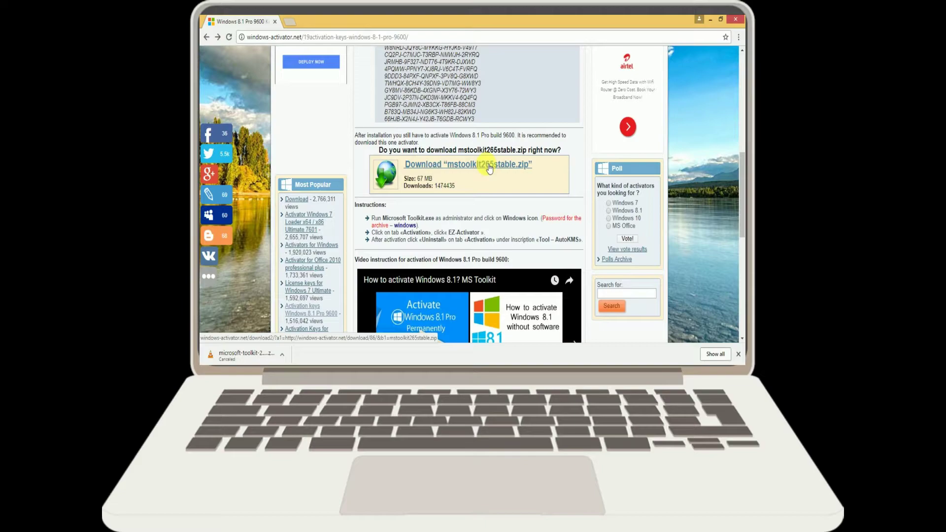
# Start downloading mstoolkit265stable.zip from the Activators for Windows site and cancel the running download.
pyautogui.click(489, 167)
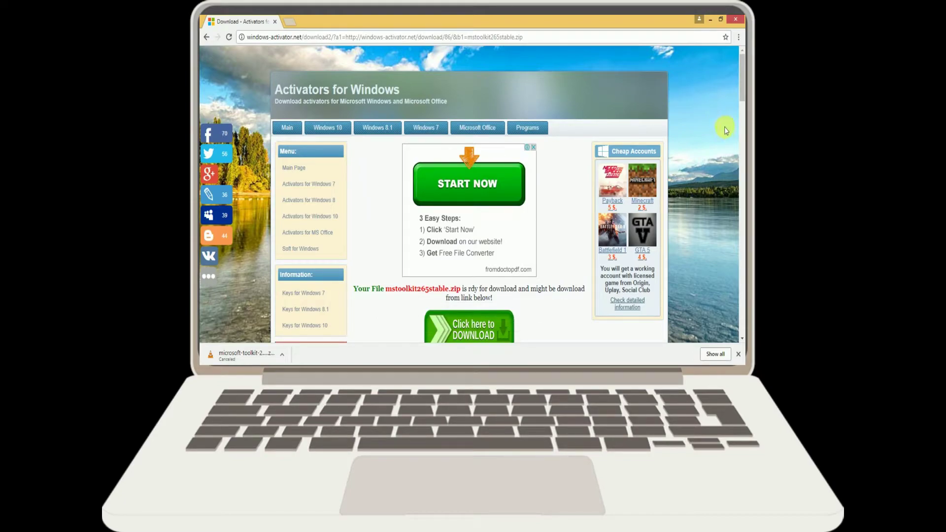
pyautogui.moveTo(742, 82); pyautogui.dragTo(742, 120)
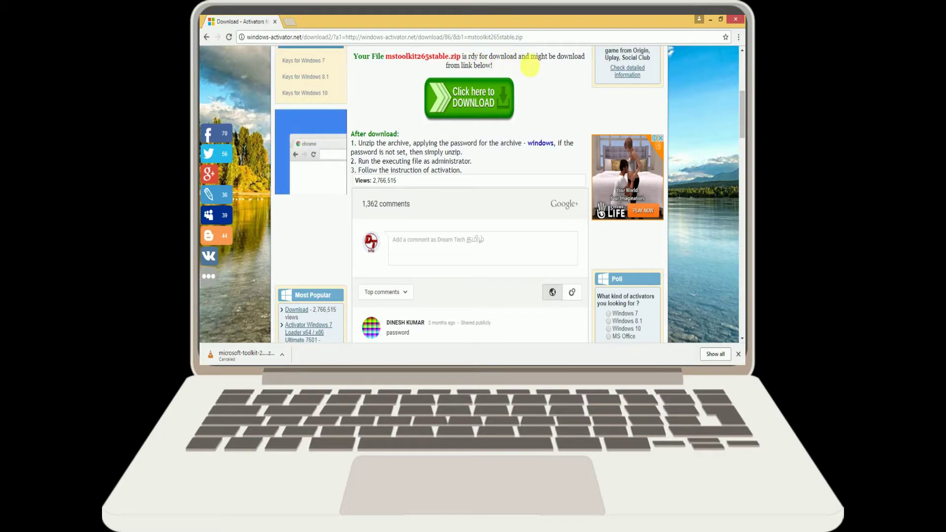
pyautogui.click(496, 93)
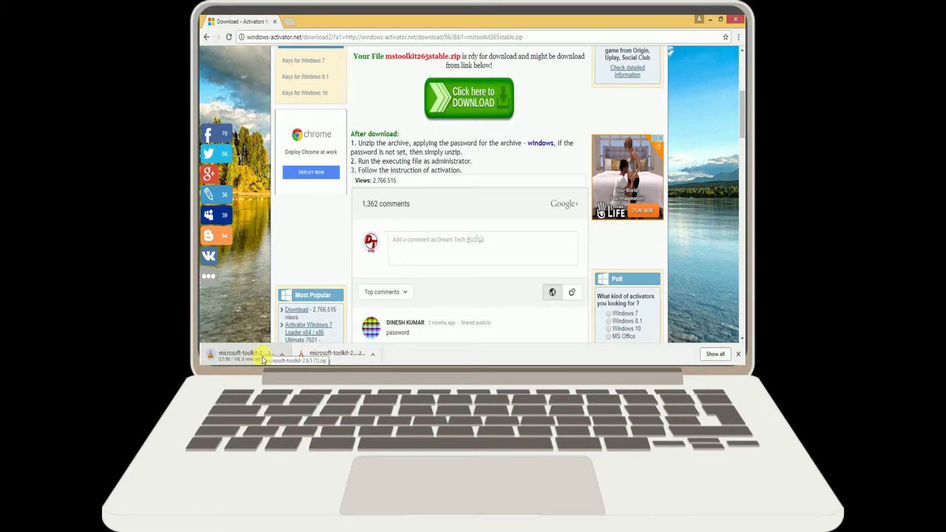
pyautogui.rightClick(274, 361)
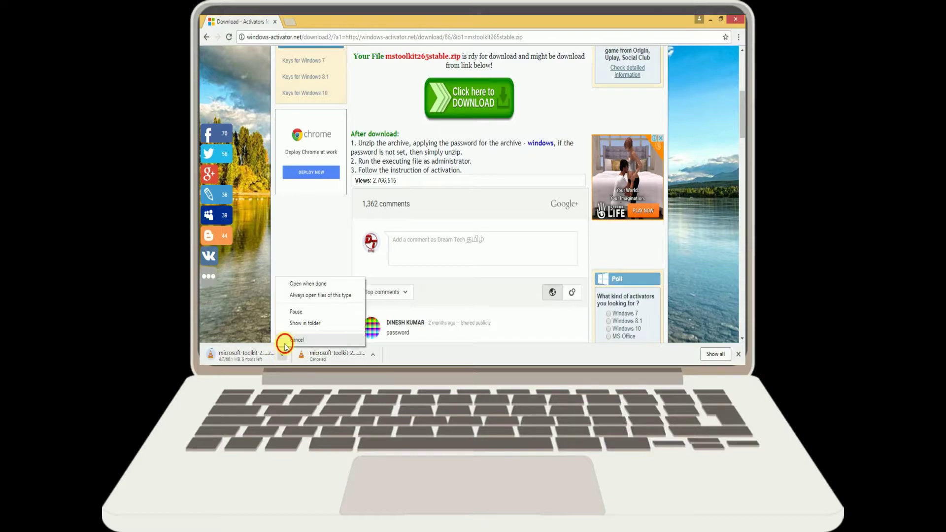
pyautogui.click(283, 346)
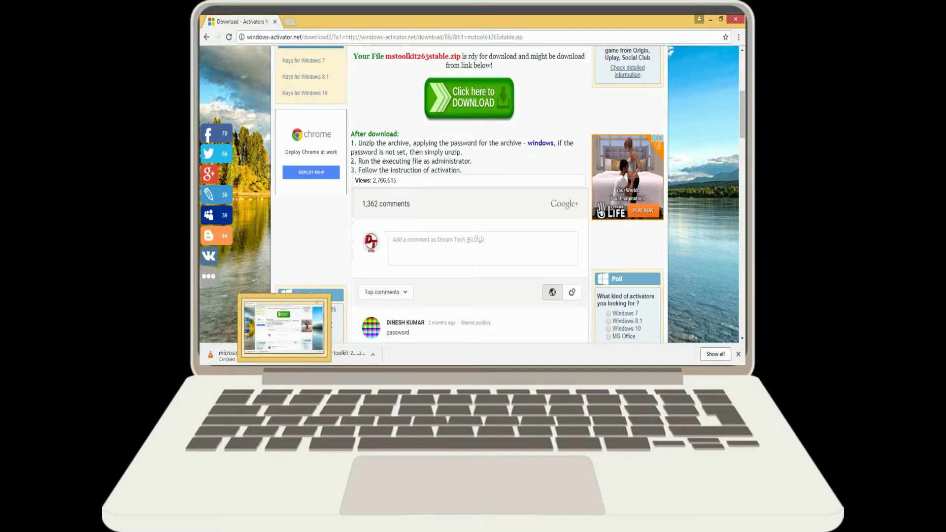
# Switch to File Explorer and open the microsoft-toolkit-2.6.5 archive from the Downloads folder with Windows Explorer.
pyautogui.click(295, 367)
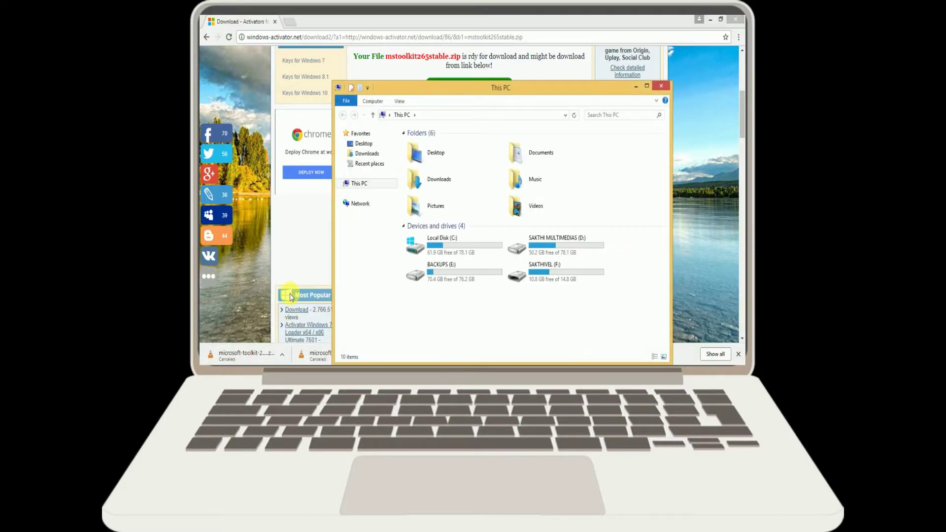
pyautogui.click(380, 154)
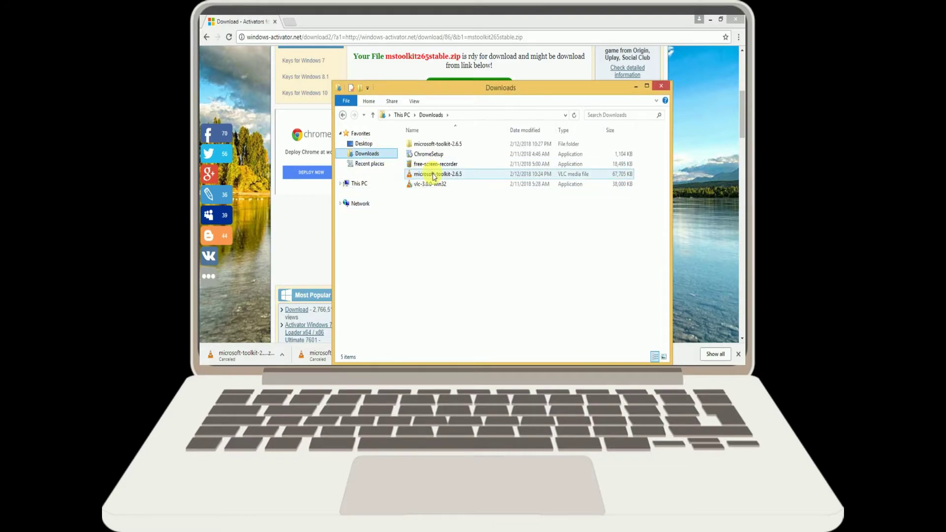
pyautogui.rightClick(440, 175)
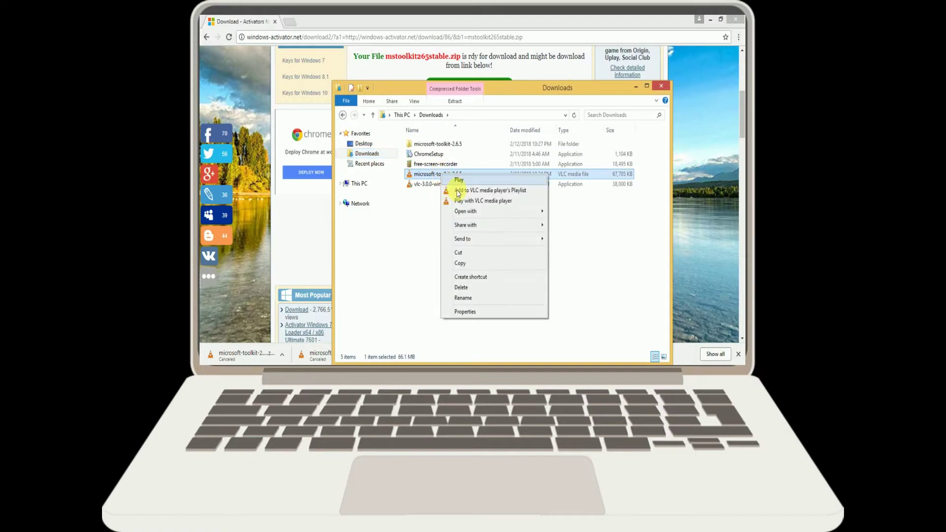
pyautogui.moveTo(487, 210)
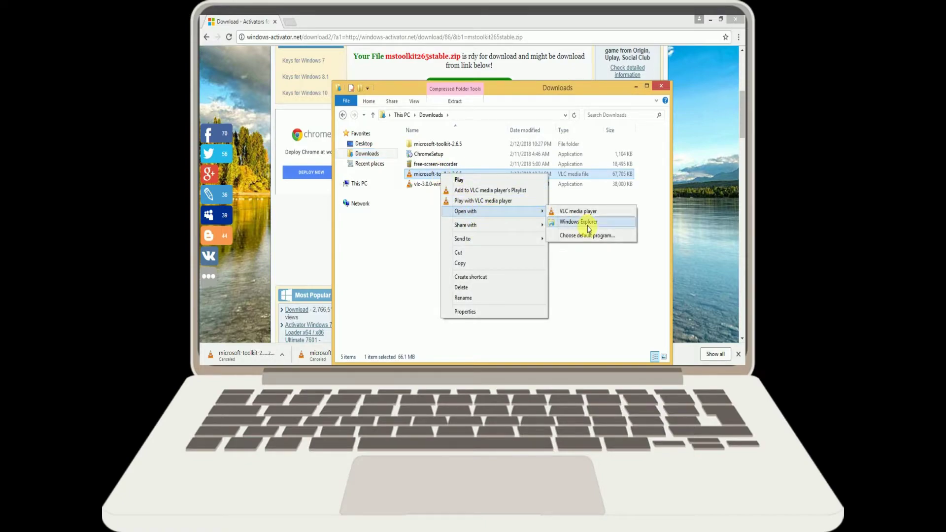
pyautogui.click(588, 223)
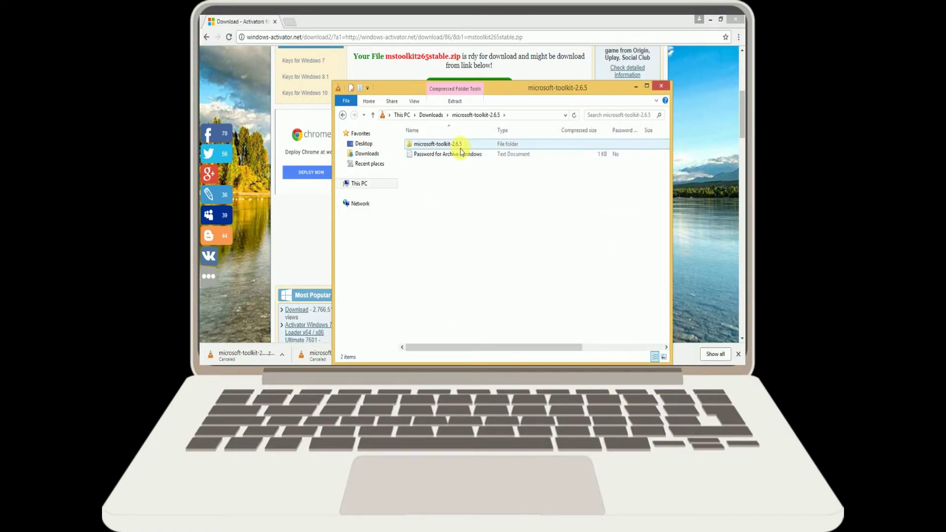
# Extract all files of the microsoft-toolkit-2.6.5 archive to the suggested folder, replacing the files already in the destination.
pyautogui.doubleClick(460, 146)
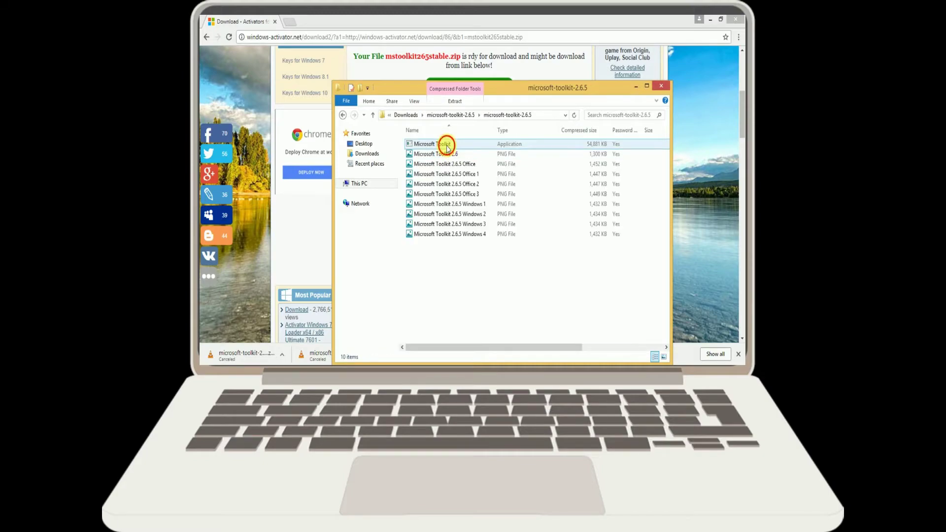
pyautogui.doubleClick(448, 146)
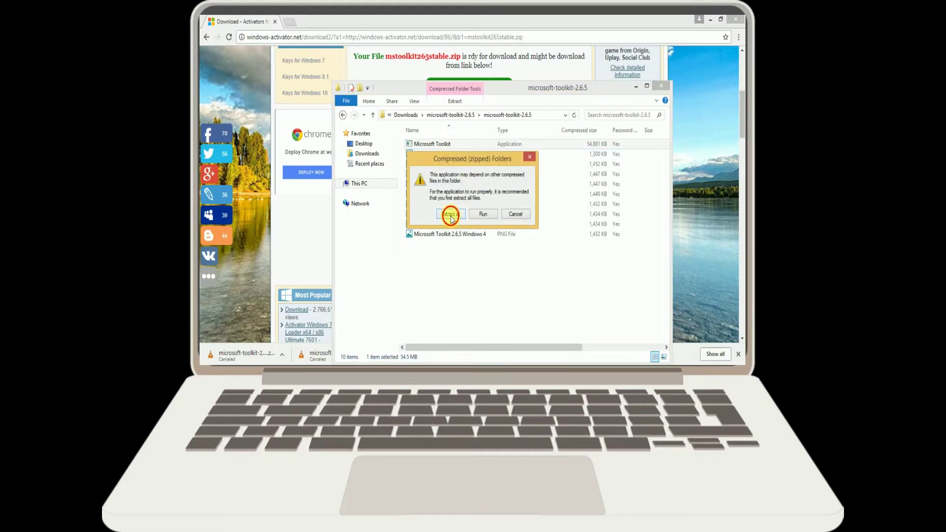
pyautogui.click(452, 216)
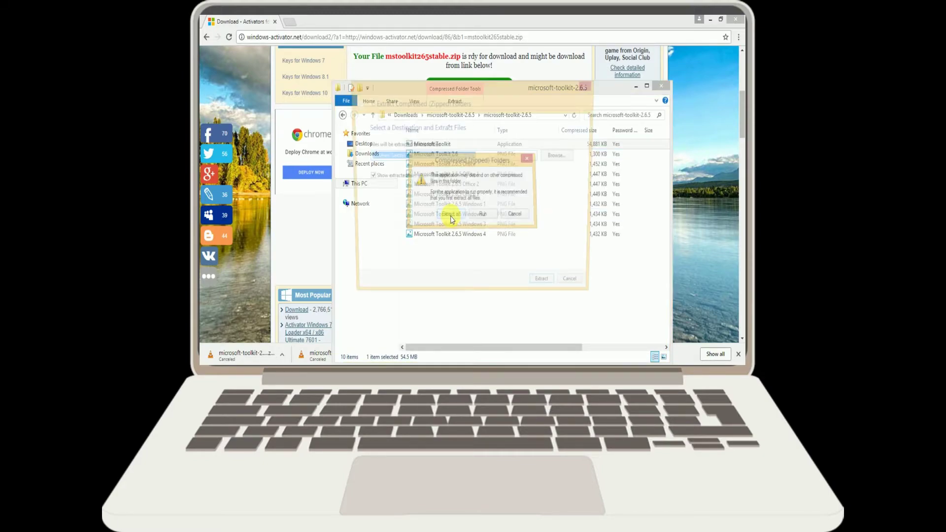
pyautogui.click(547, 289)
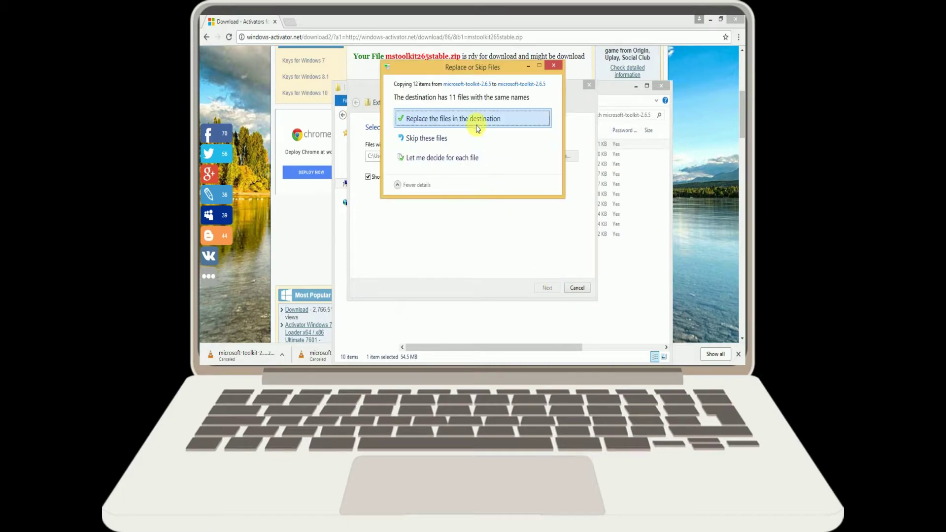
pyautogui.click(477, 126)
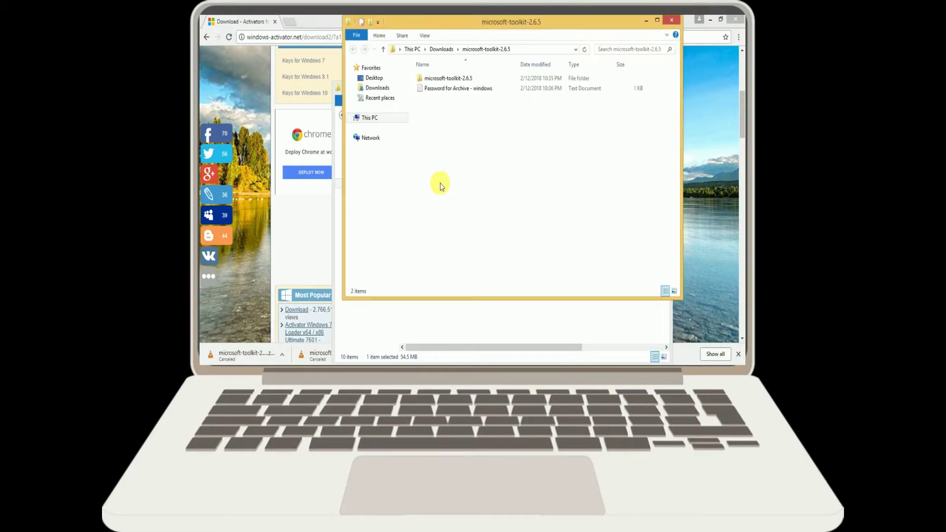
# Launch Microsoft Toolkit from the extracted microsoft-toolkit-2.6.5 subfolder, minimizing the browser and closing the archive window.
pyautogui.doubleClick(450, 79)
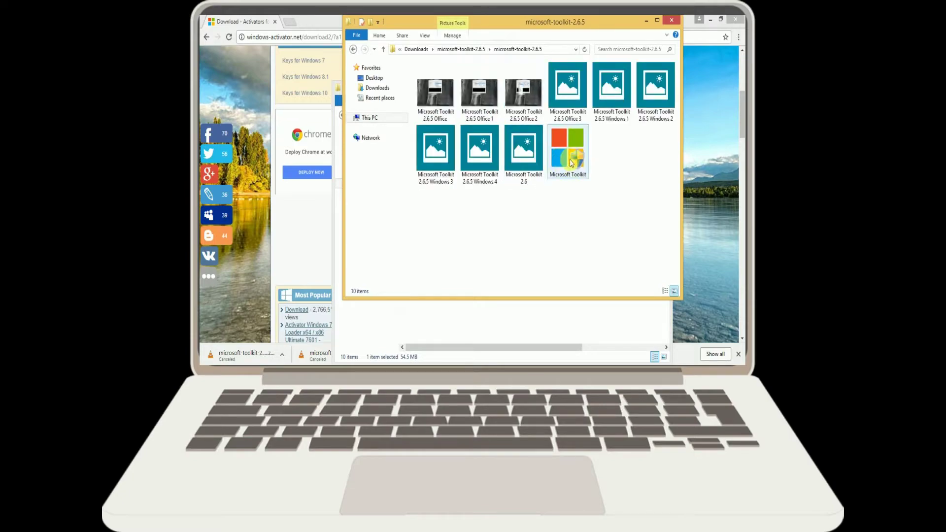
pyautogui.click(566, 156)
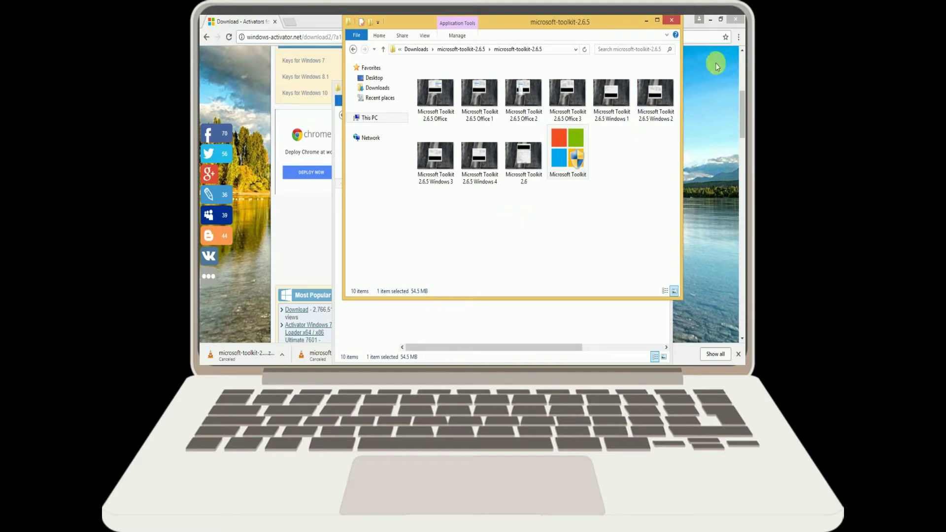
pyautogui.click(709, 20)
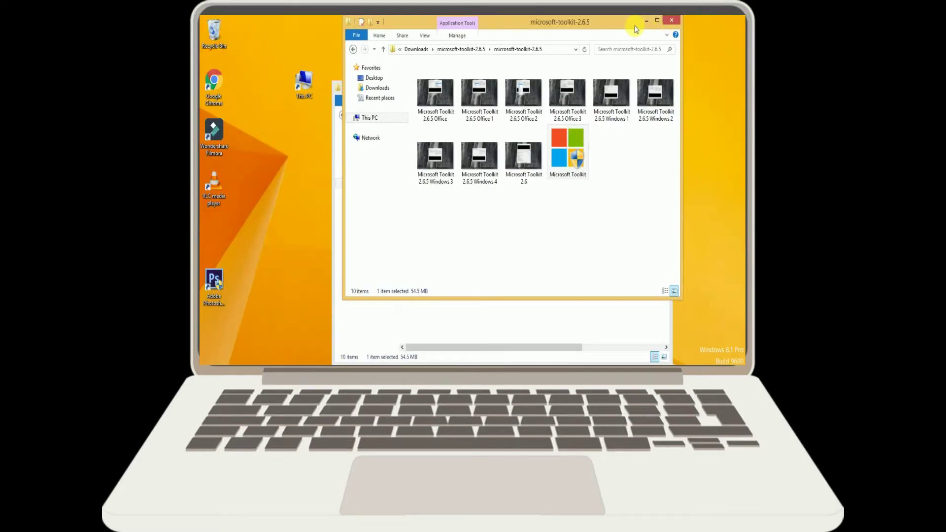
pyautogui.moveTo(624, 20); pyautogui.dragTo(615, 121)
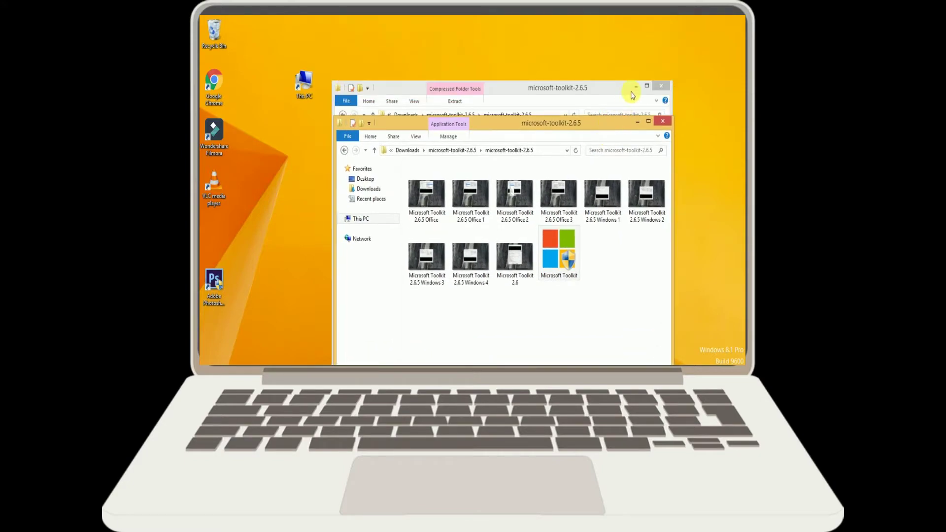
pyautogui.click(661, 86)
pyautogui.moveTo(541, 129); pyautogui.dragTo(533, 46)
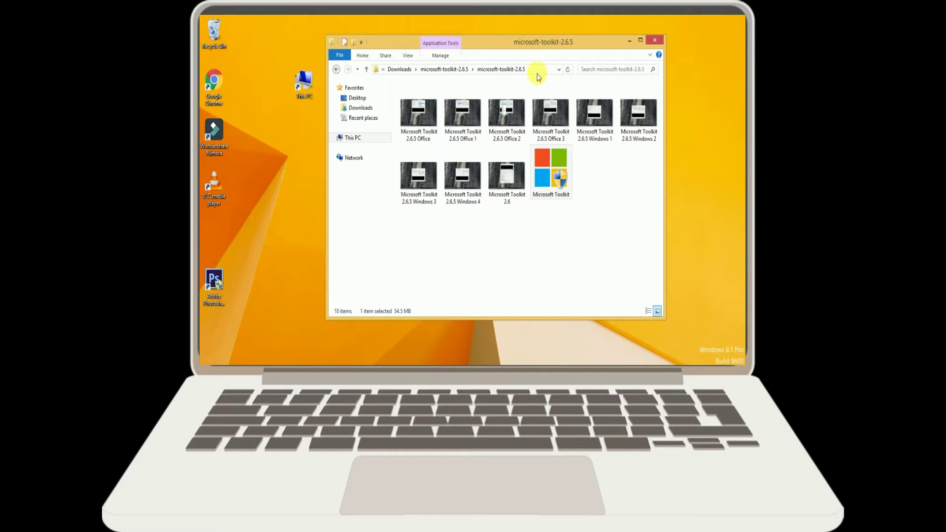
pyautogui.click(492, 368)
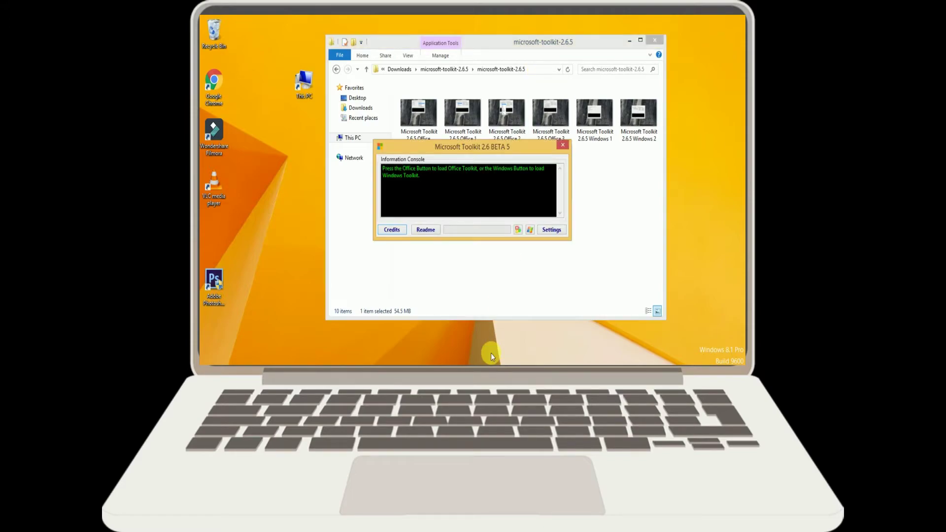
# Load the Windows Toolkit and install the AutoKMS activation tool.
pyautogui.click(530, 230)
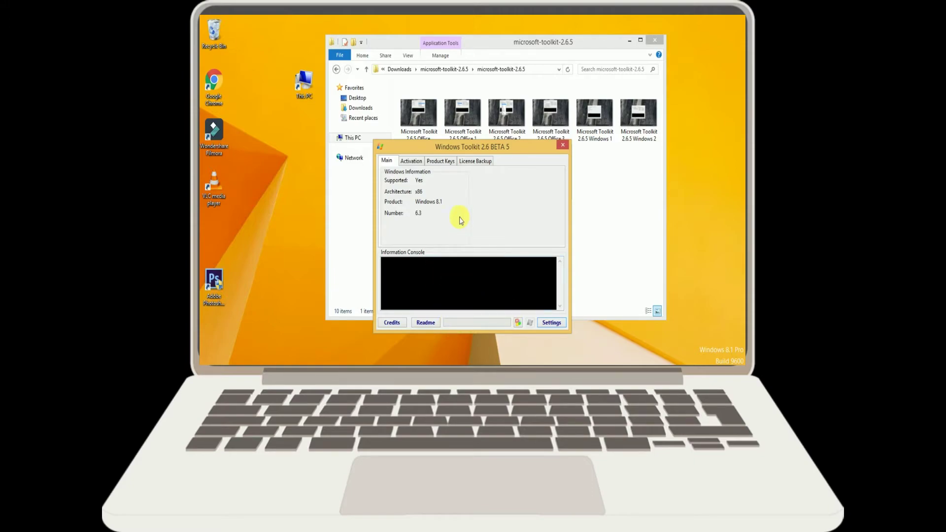
pyautogui.click(411, 162)
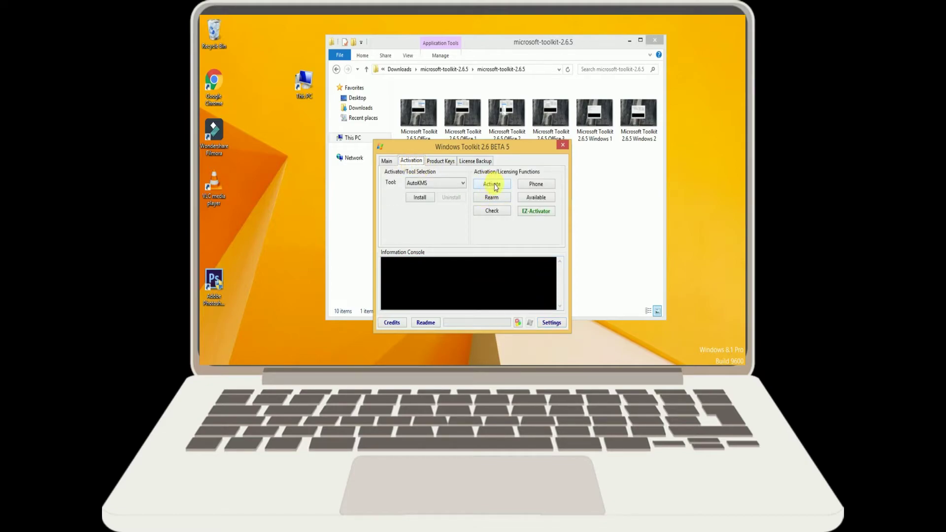
pyautogui.click(436, 183)
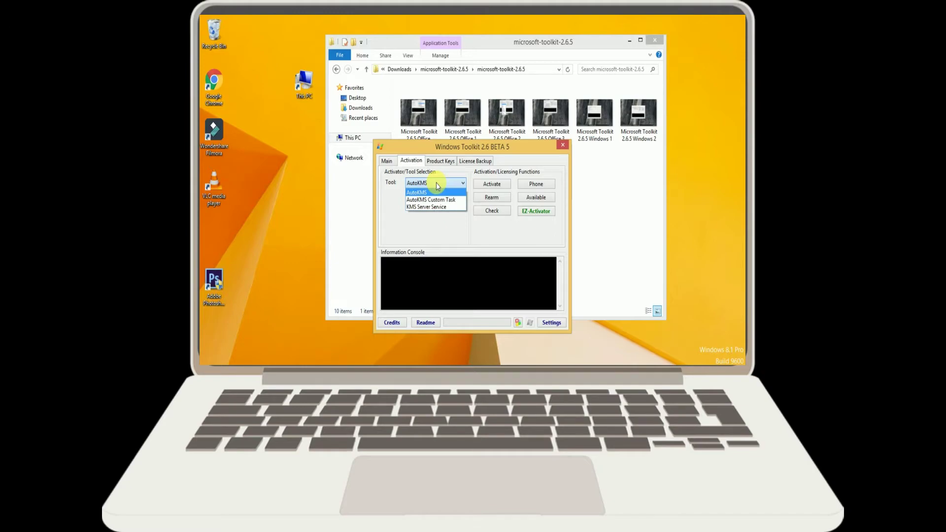
pyautogui.click(427, 192)
pyautogui.click(422, 197)
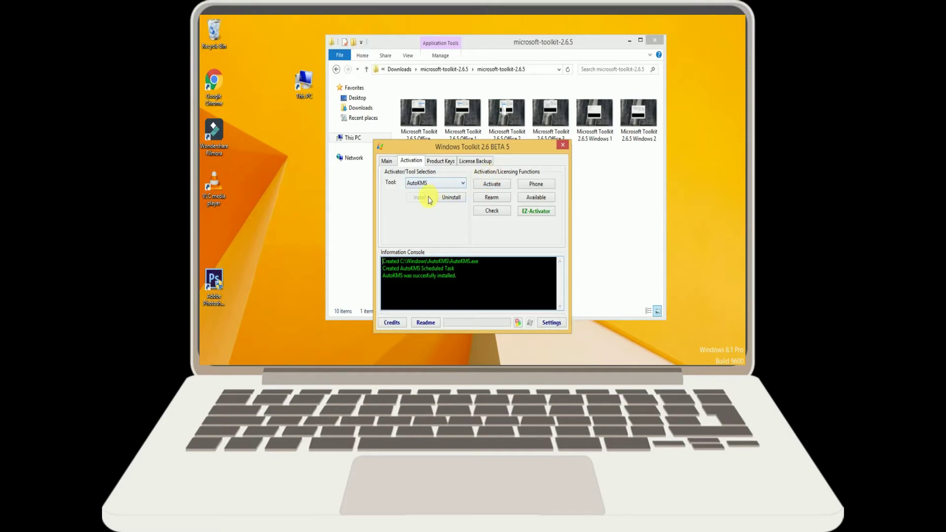
# Run the Windows activation in the toolkit and highlight the activation result line in the Information Console.
pyautogui.click(480, 189)
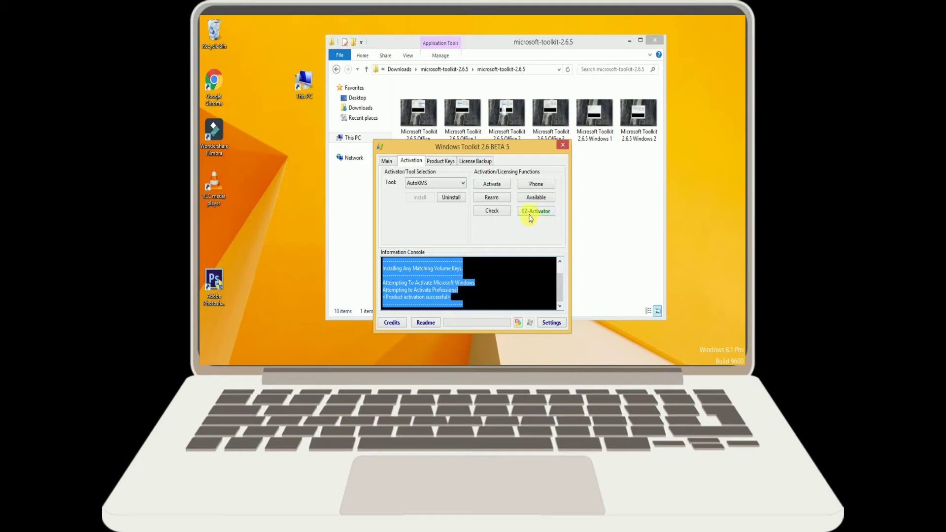
pyautogui.click(468, 304)
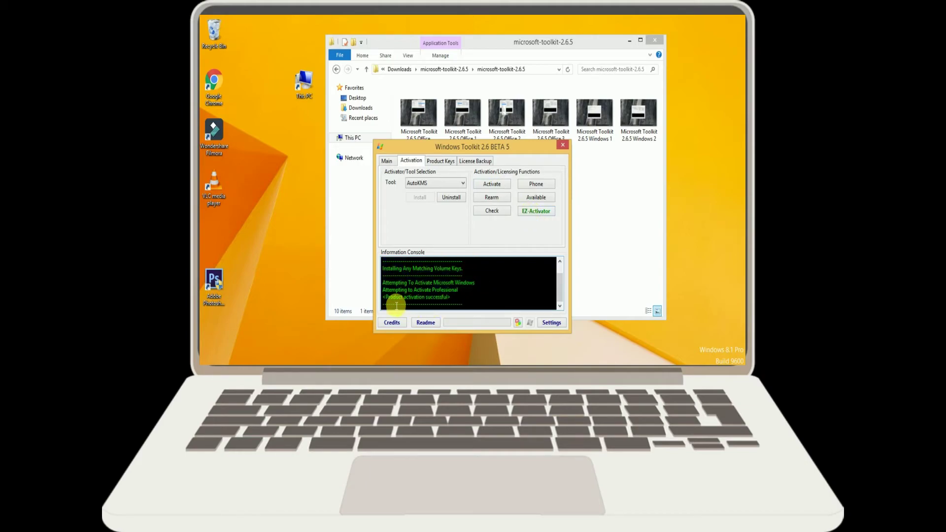
pyautogui.moveTo(386, 298); pyautogui.dragTo(454, 302)
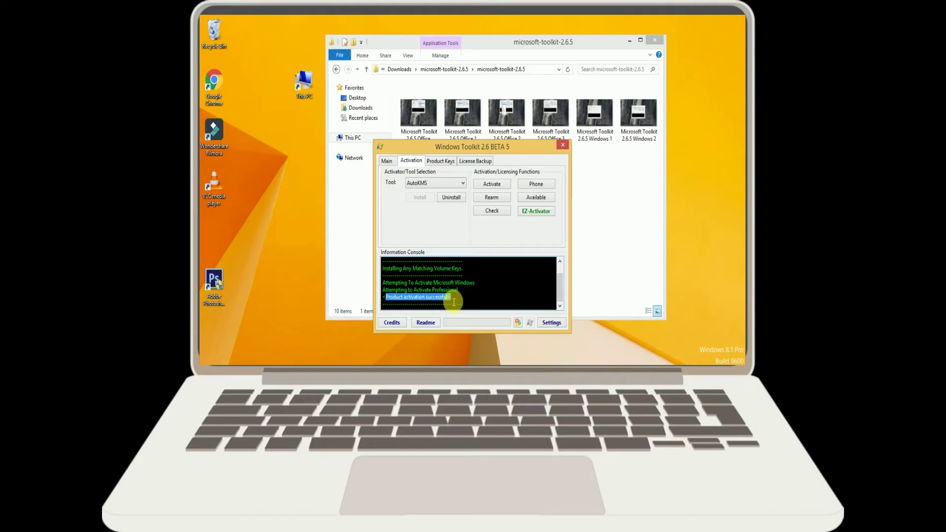
# Open the system properties from This PC to check the Windows activation status and the desktop watermark.
pyautogui.click(272, 370)
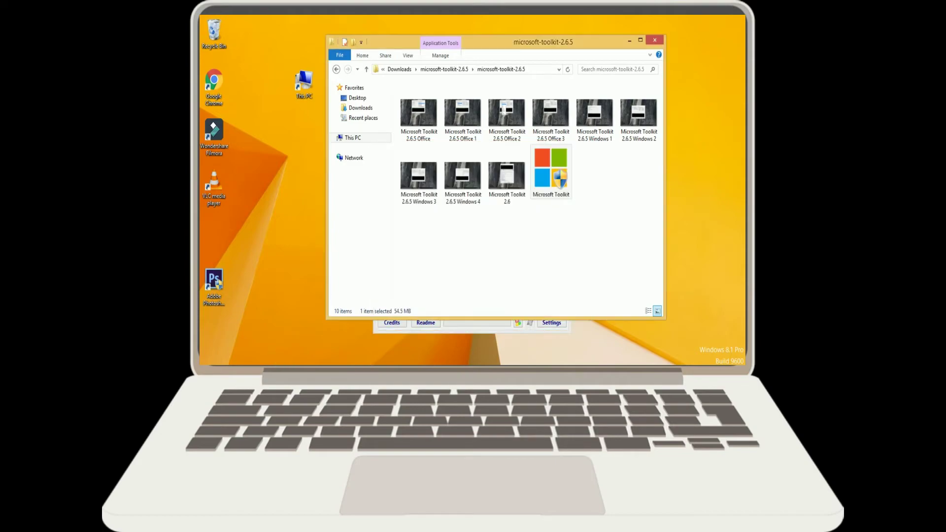
pyautogui.click(239, 373)
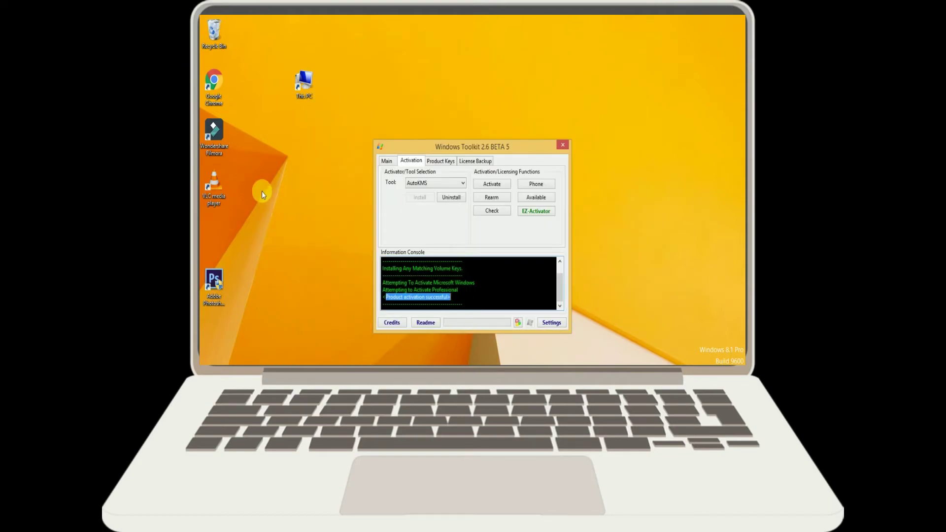
pyautogui.click(239, 373)
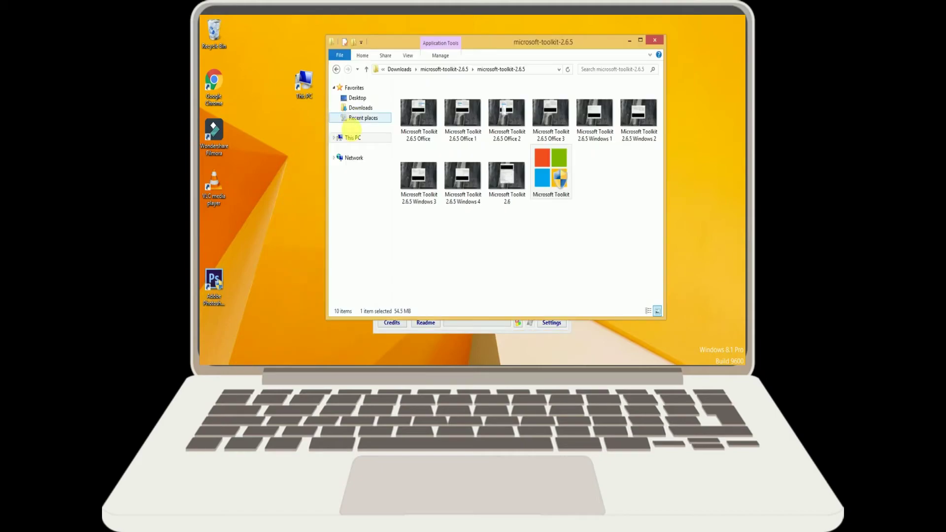
pyautogui.click(352, 137)
pyautogui.click(367, 55)
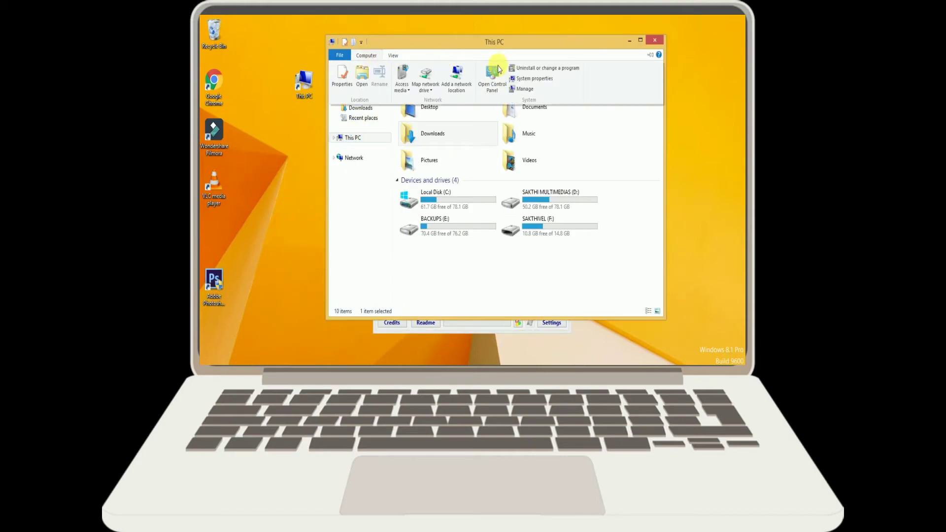
pyautogui.click(551, 80)
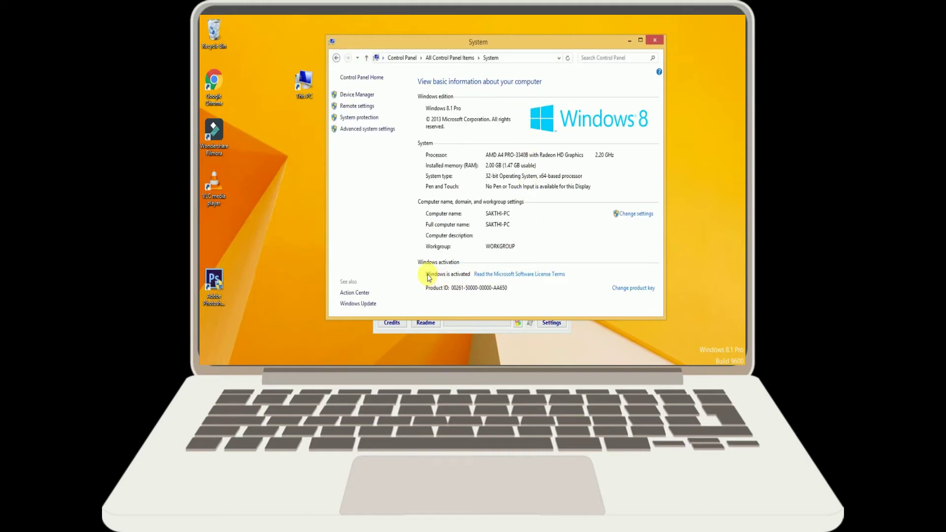
pyautogui.click(701, 350)
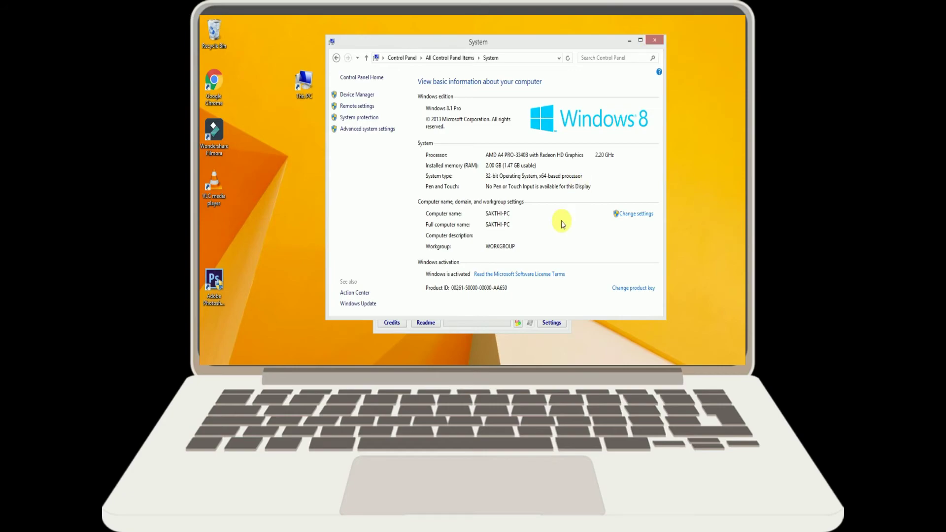
# Highlight the activation result line in the Windows Toolkit console again and close the toolkit and System windows.
pyautogui.click(485, 328)
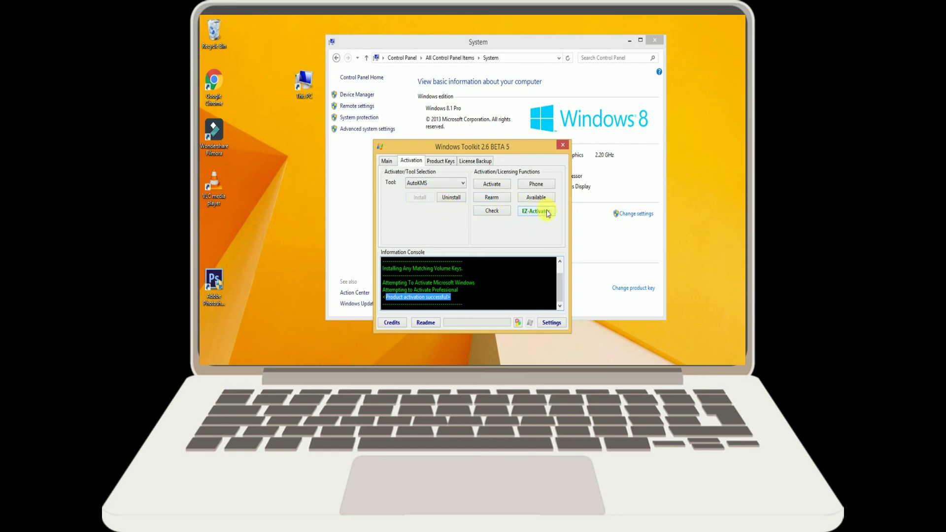
pyautogui.moveTo(387, 297); pyautogui.dragTo(451, 297)
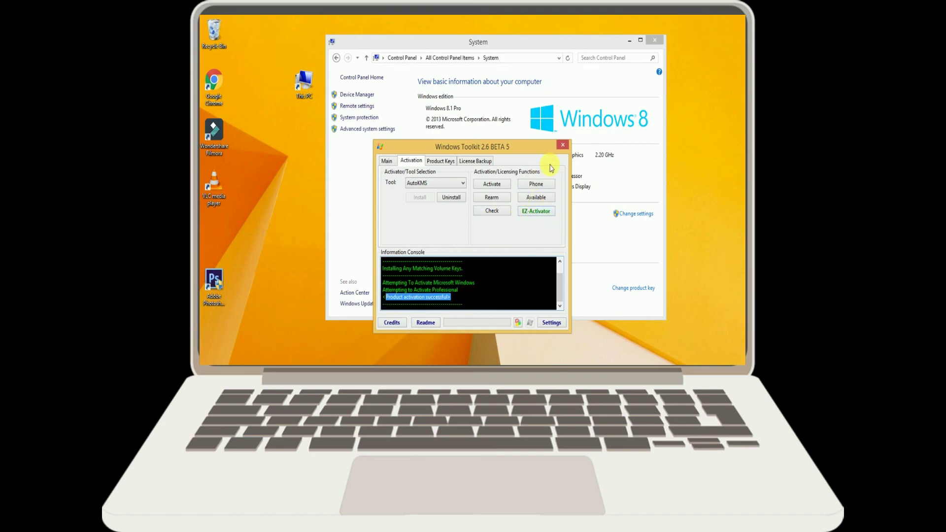
pyautogui.click(562, 145)
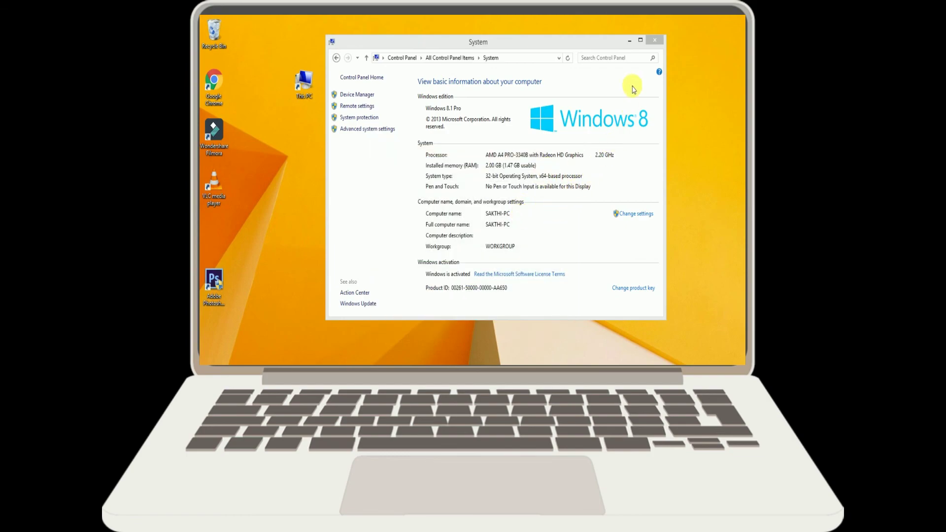
pyautogui.click(658, 43)
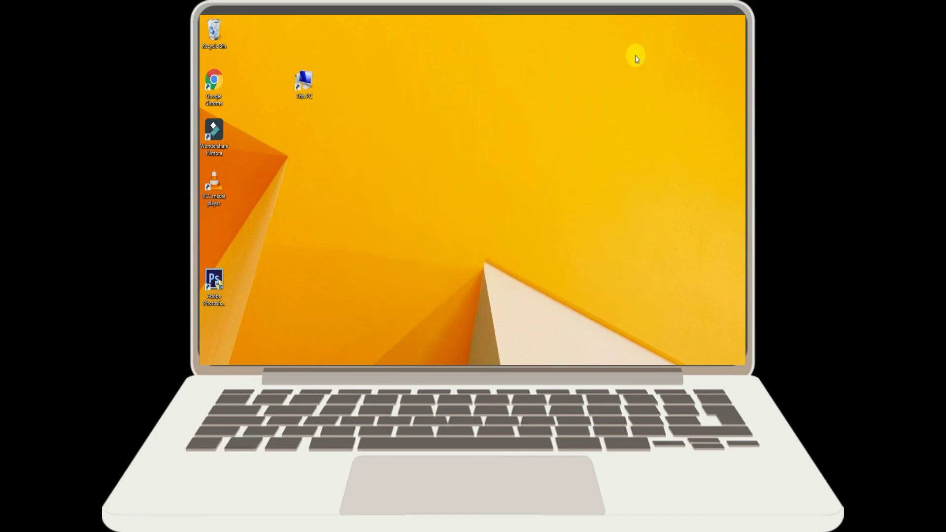